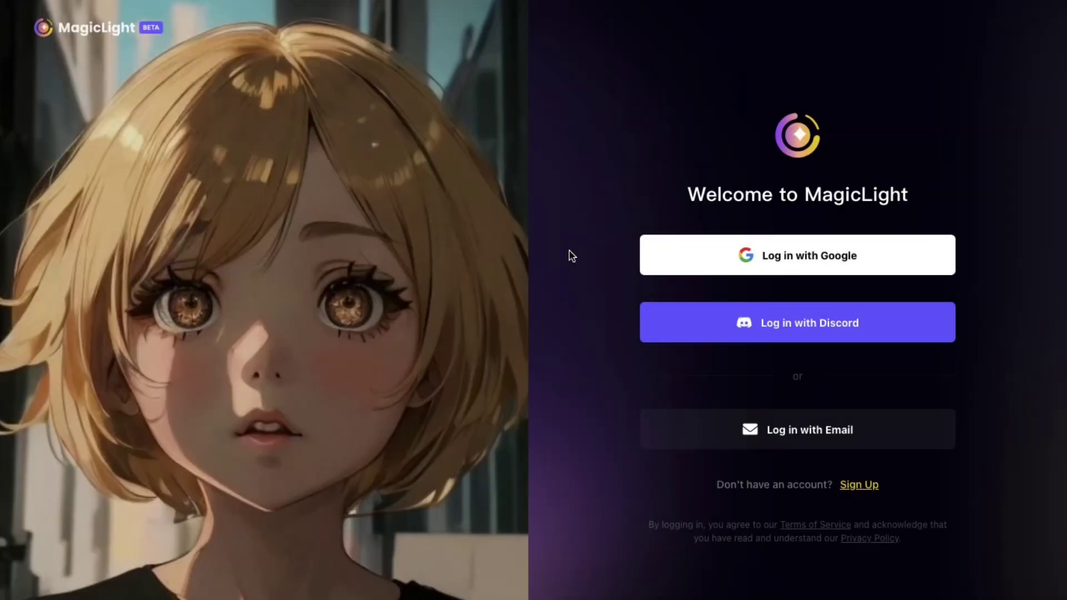
# Log in to MagicLight with Google and start a new Story To Video project.
pyautogui.click(725, 265)
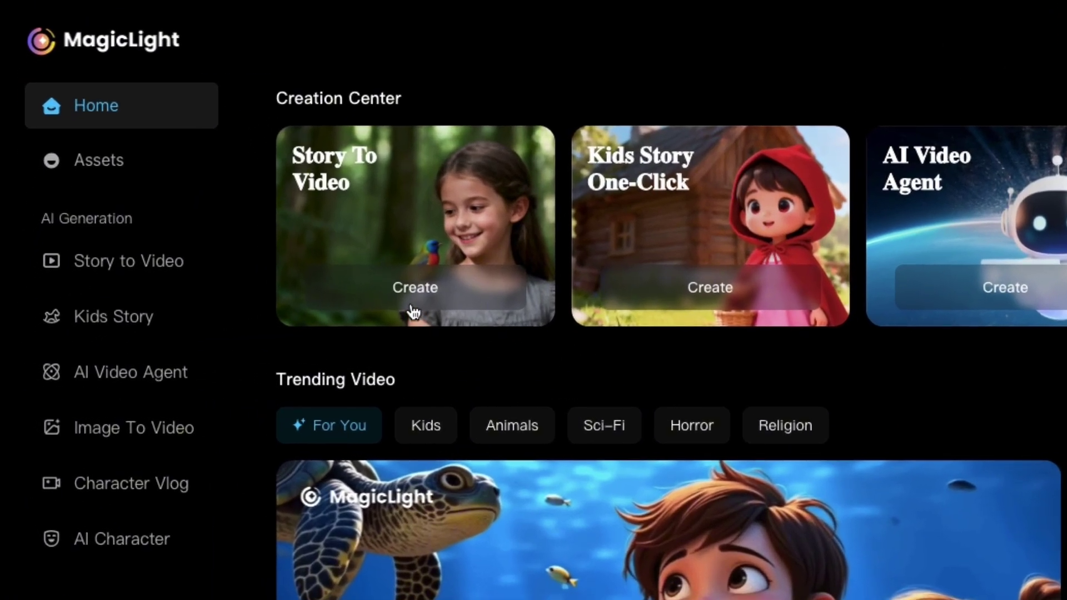
pyautogui.click(420, 295)
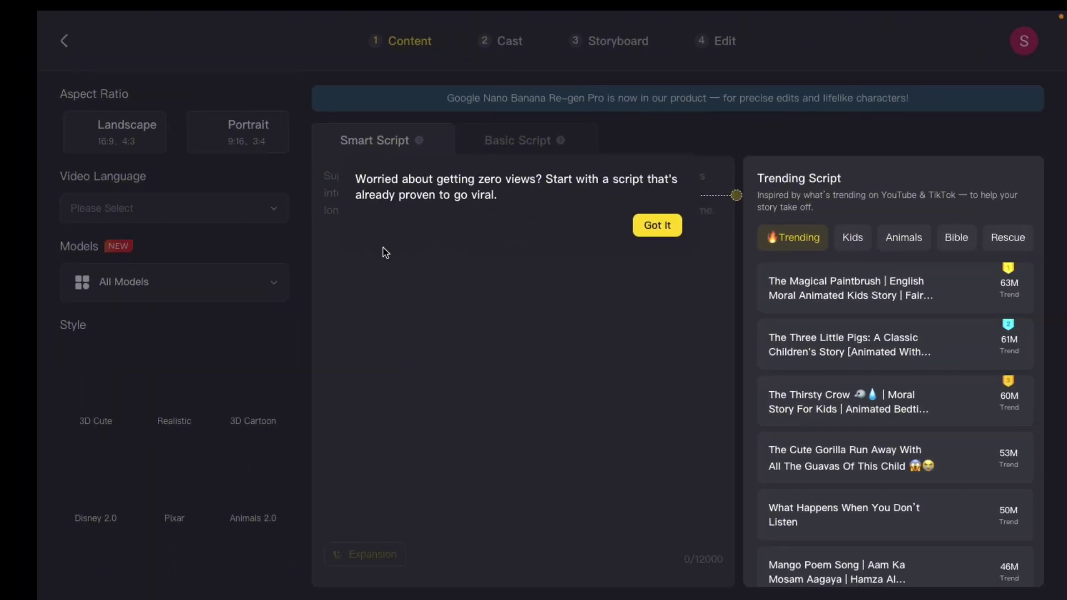
pyautogui.click(654, 228)
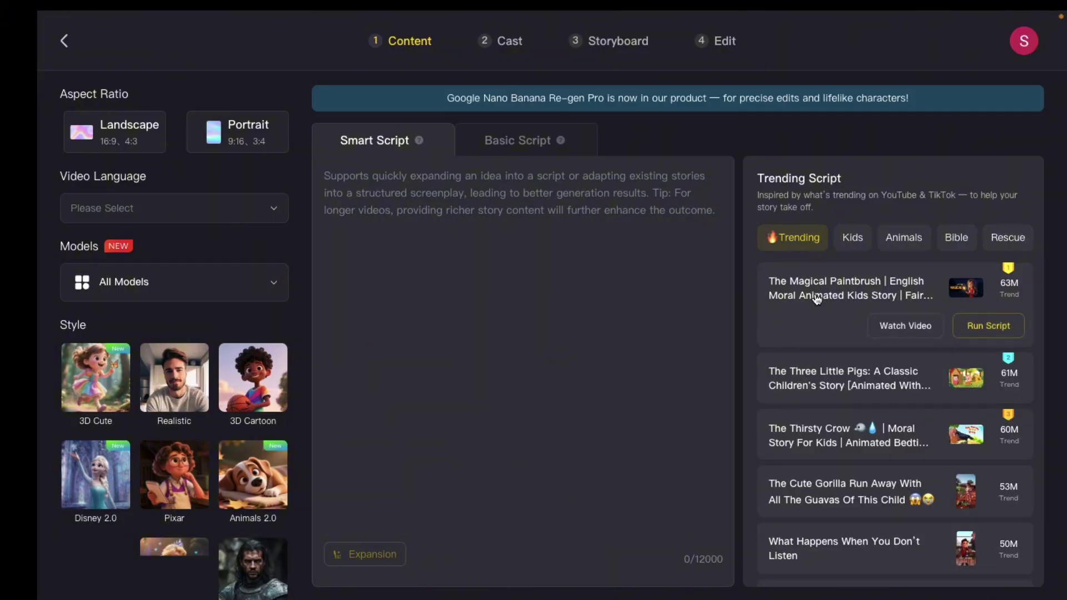
# Browse the trending scripts, open "What Happens When You Don't Listen", and load its text as the story script.
pyautogui.scroll(-1, 832, 388)
pyautogui.moveTo(815, 409)
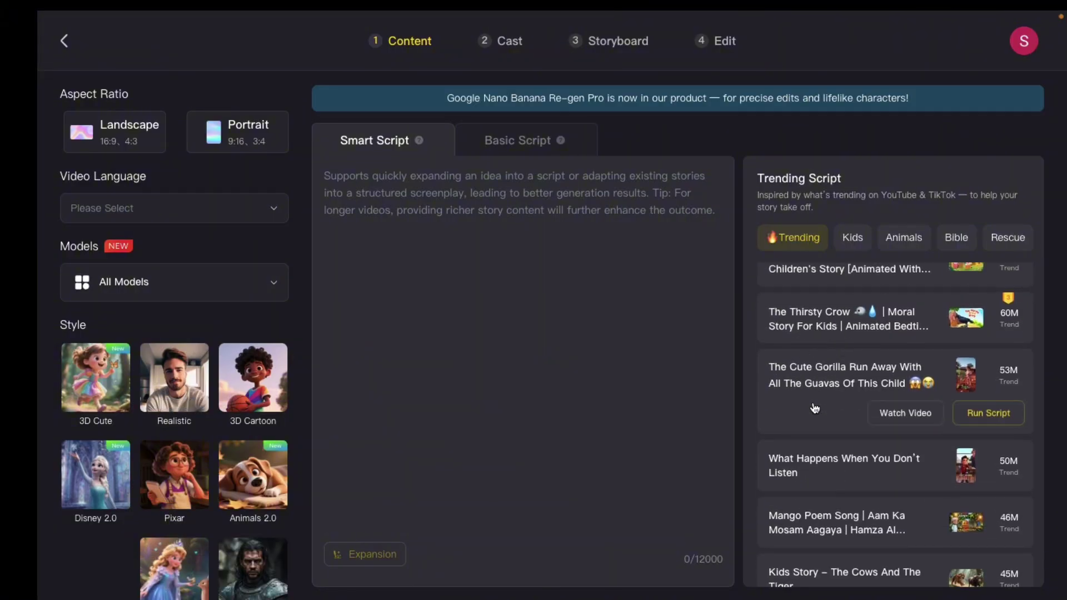
pyautogui.scroll(-1, 852, 418)
pyautogui.click(906, 411)
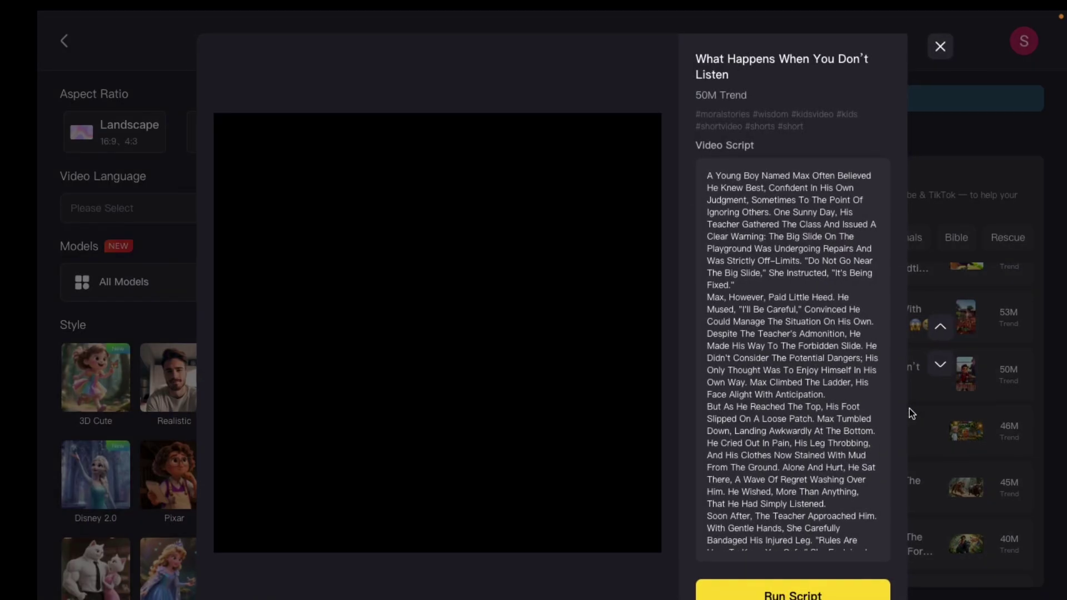
pyautogui.press('Escape')
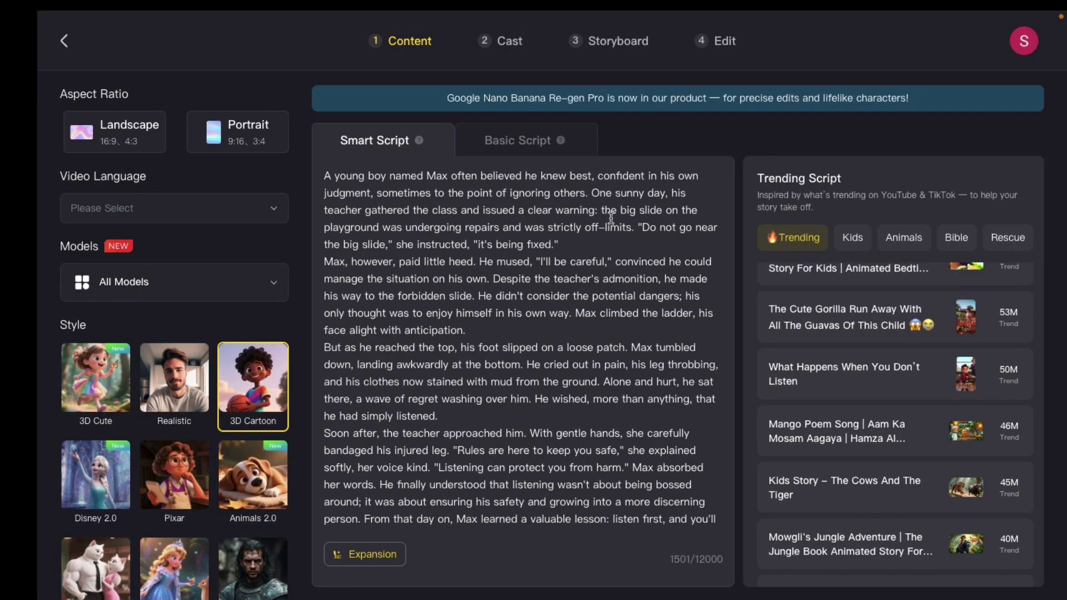
pyautogui.scroll(-1, 577, 360)
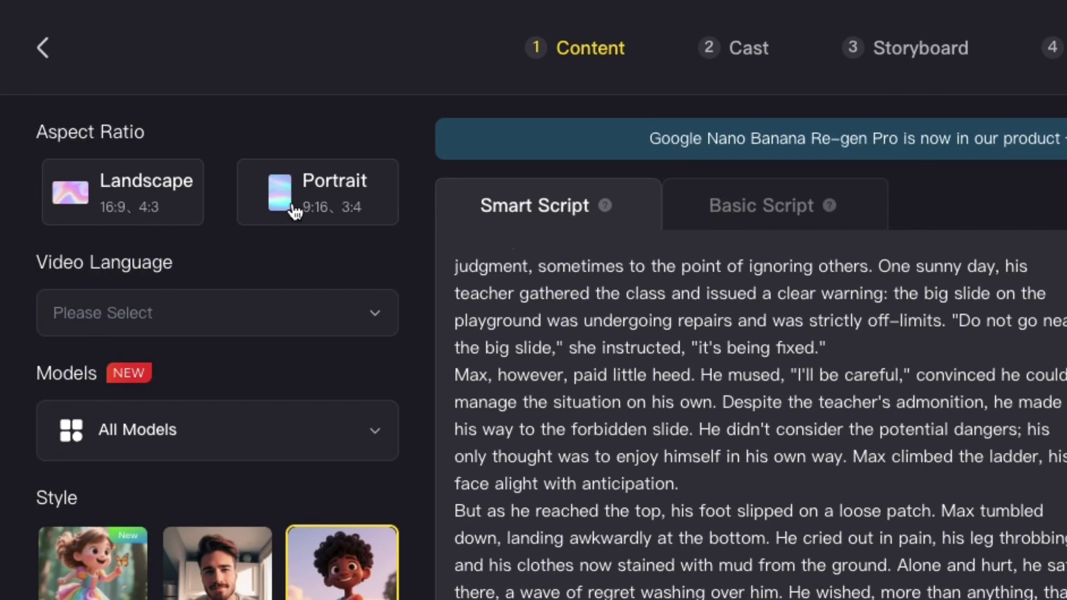
# Set the video's aspect ratio to Portrait and its language to English.
pyautogui.click(295, 211)
pyautogui.click(189, 326)
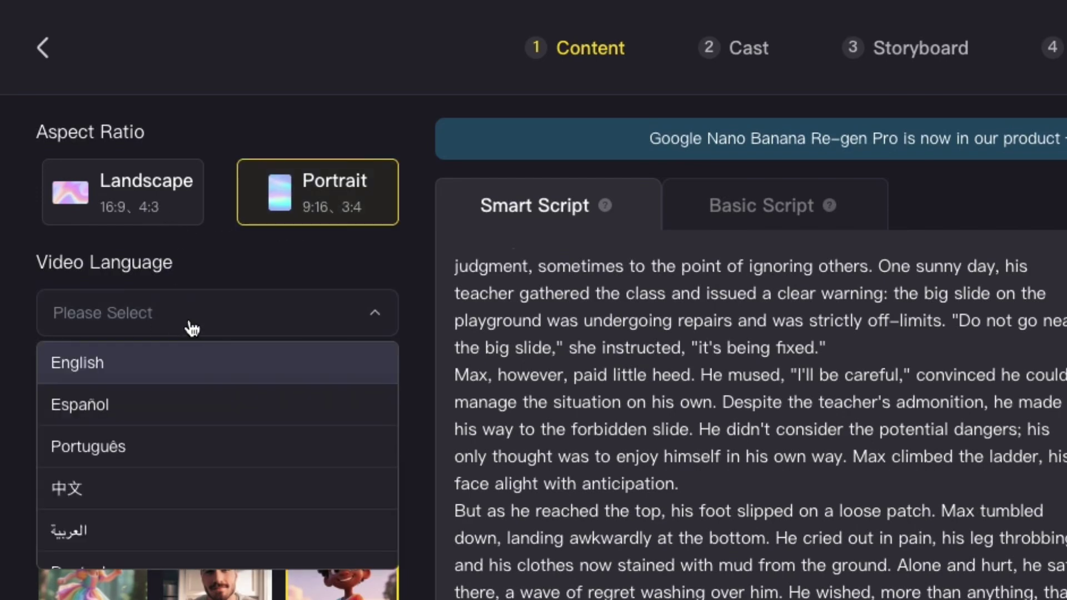
pyautogui.click(157, 368)
# Choose the Magiclight 2.0 model and the 3D Cute style for the video.
pyautogui.click(219, 439)
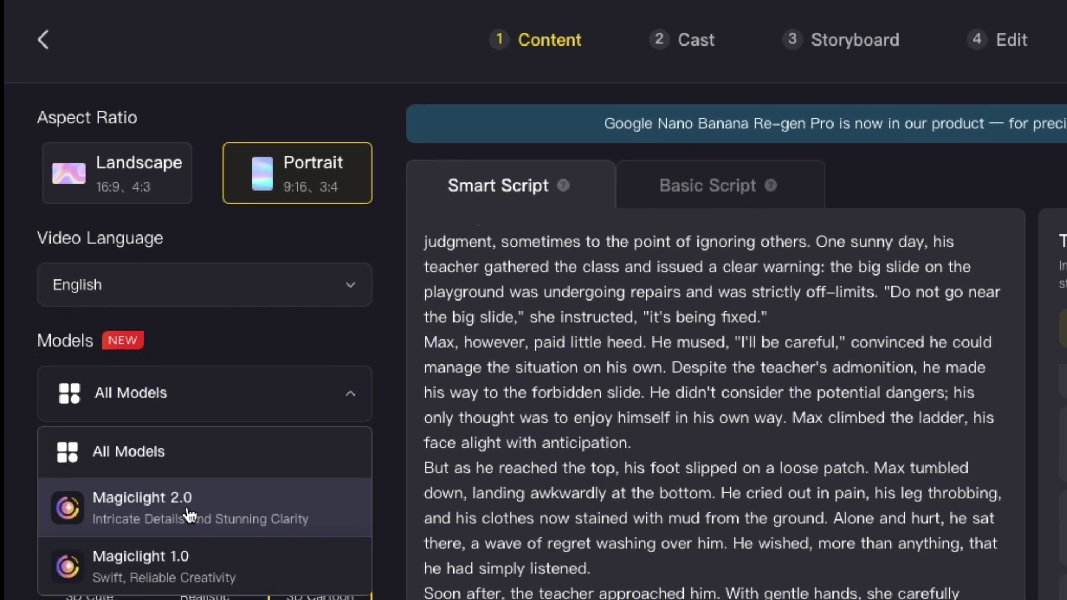
pyautogui.click(167, 548)
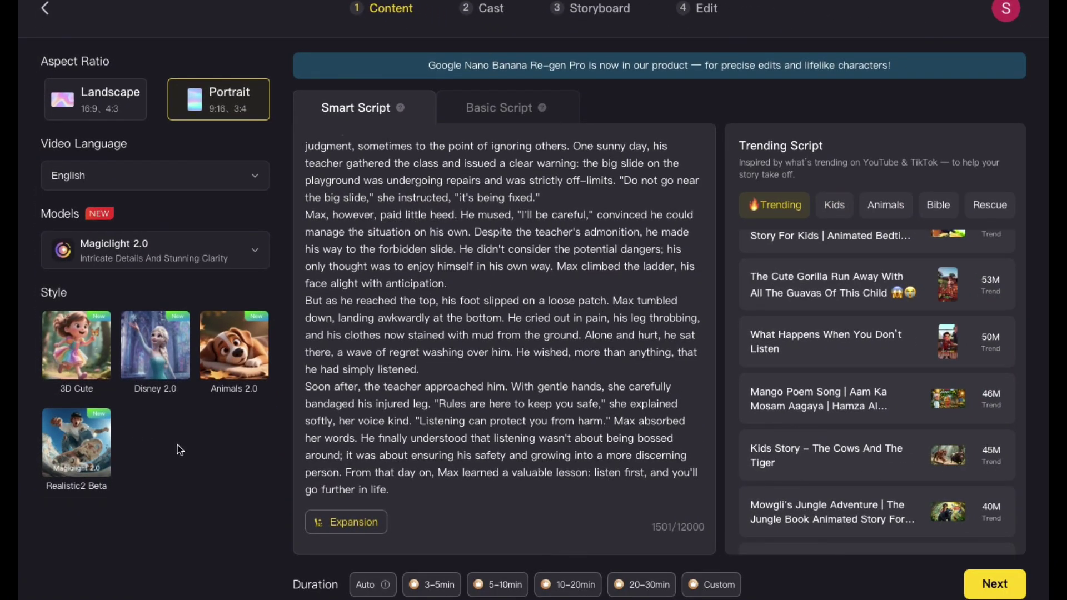
pyautogui.click(157, 372)
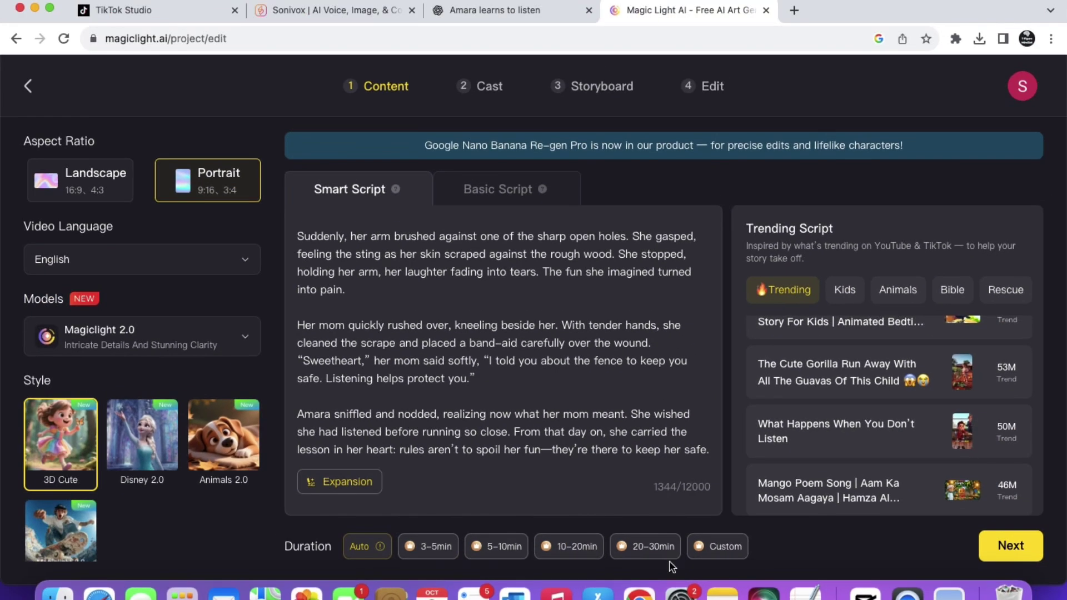
# Advance the Amara story to casting and assign the curly-haired girl in the yellow dress as Amara.
pyautogui.click(1010, 543)
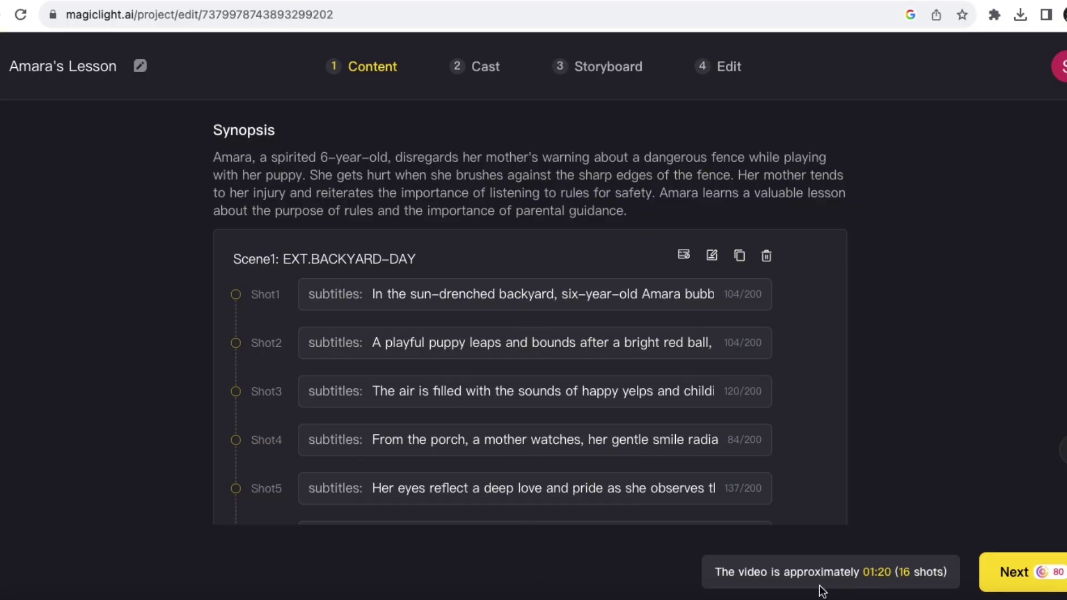
pyautogui.click(1008, 583)
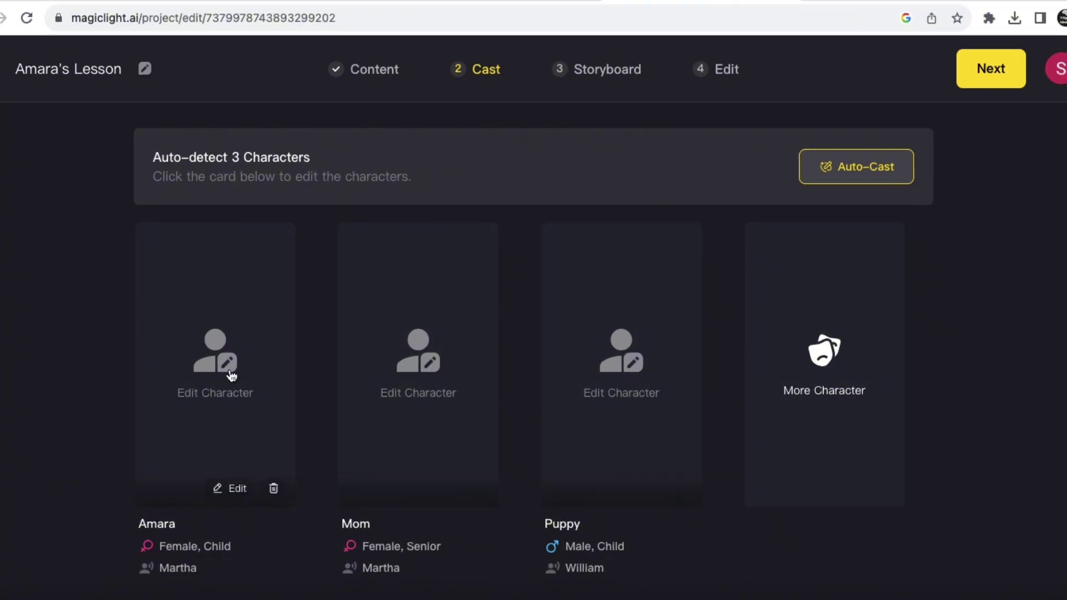
pyautogui.click(236, 489)
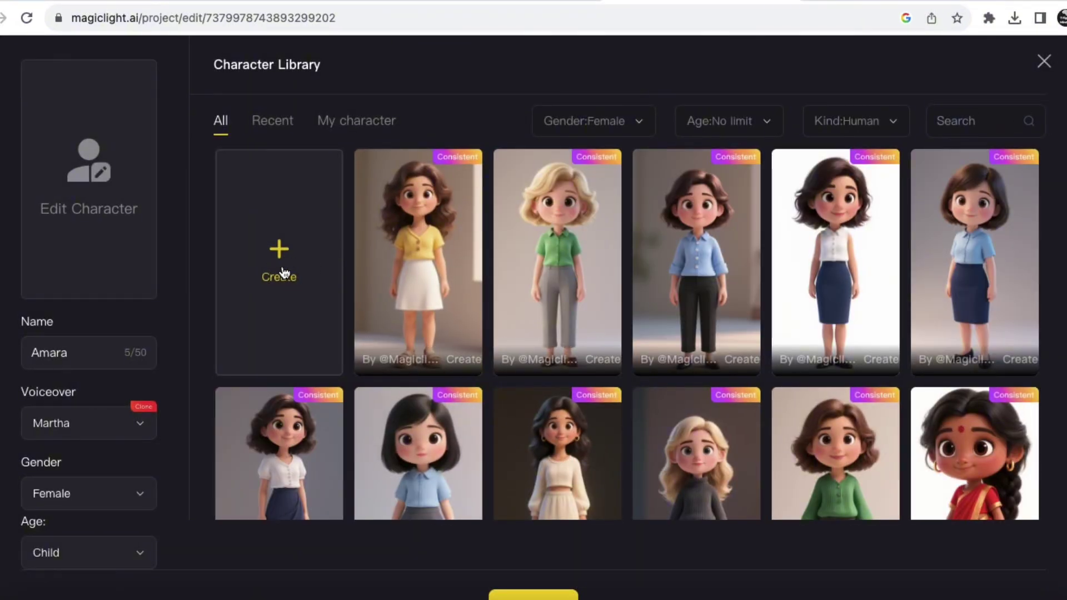
pyautogui.scroll(-10, 442, 338)
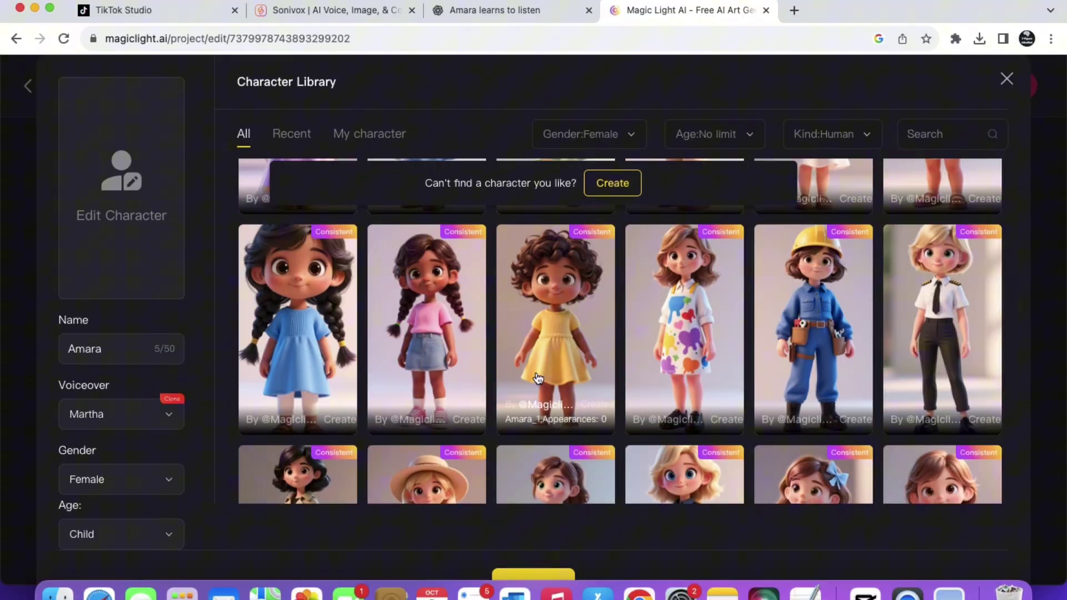
pyautogui.click(543, 374)
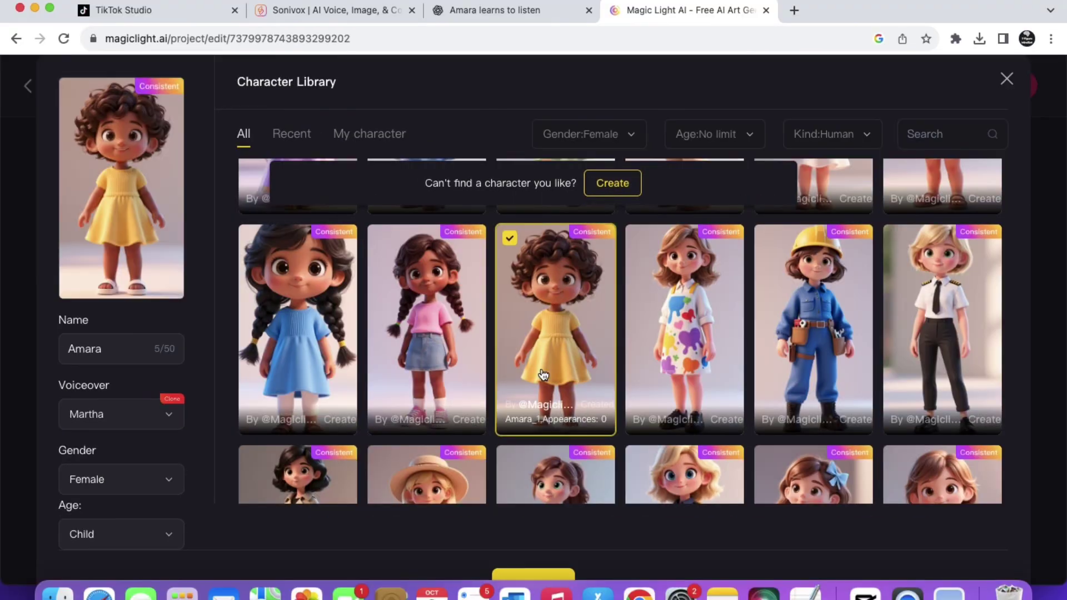
# Assign the young adult woman in the cream dress and pearl necklace as the Mom character.
pyautogui.click(443, 481)
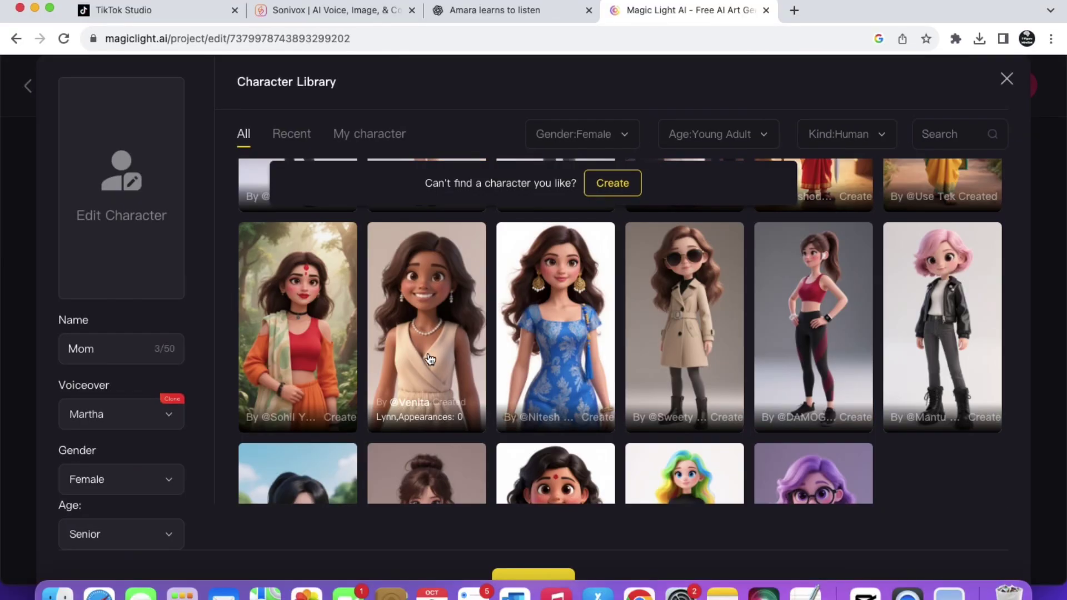
pyautogui.click(424, 334)
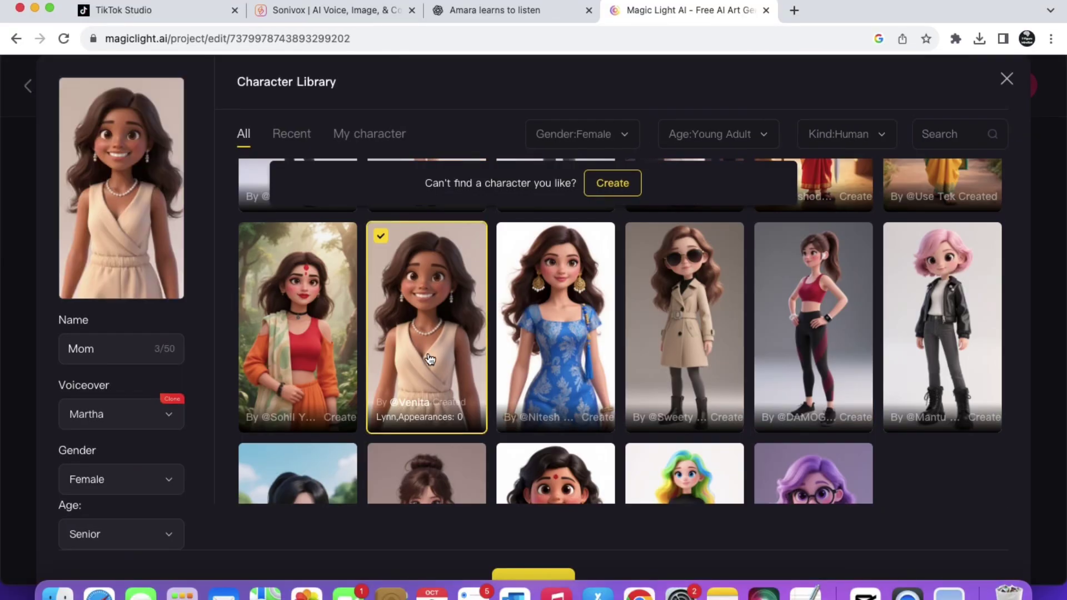
pyautogui.click(525, 559)
# Search the character library for "puppy" and assign the golden dog with the red collar as the Puppy character.
pyautogui.click(562, 507)
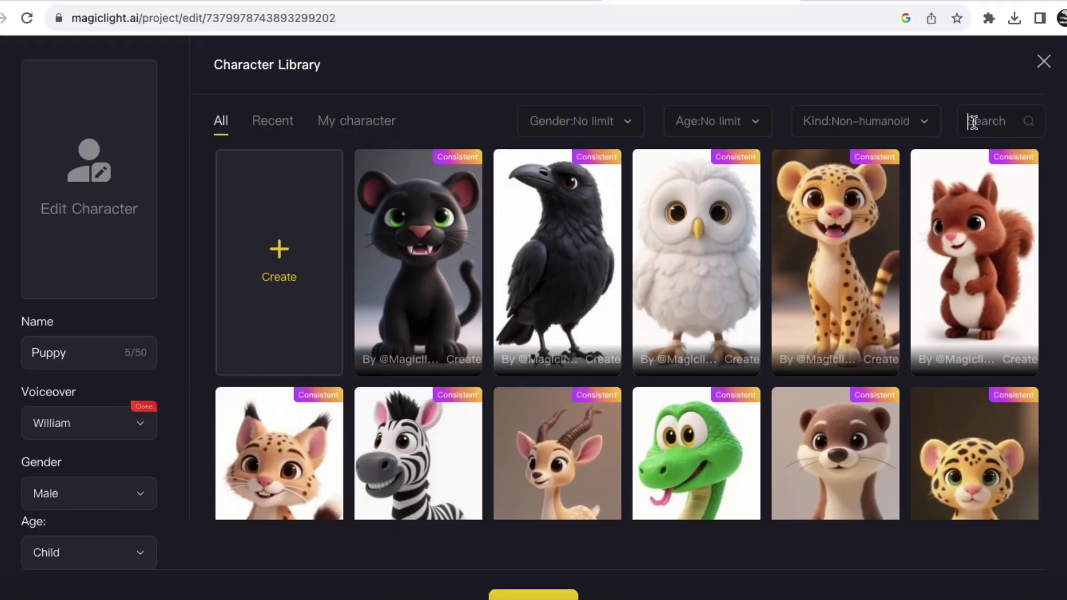
pyautogui.click(947, 134)
pyautogui.write('puppy')
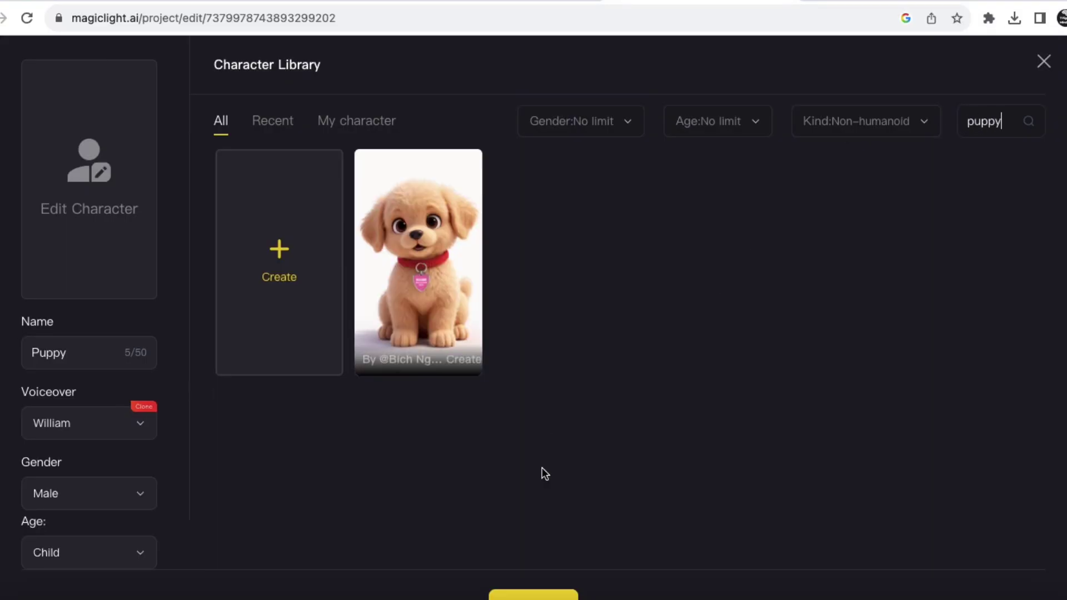
pyautogui.click(418, 290)
pyautogui.scroll(-1, 178, 517)
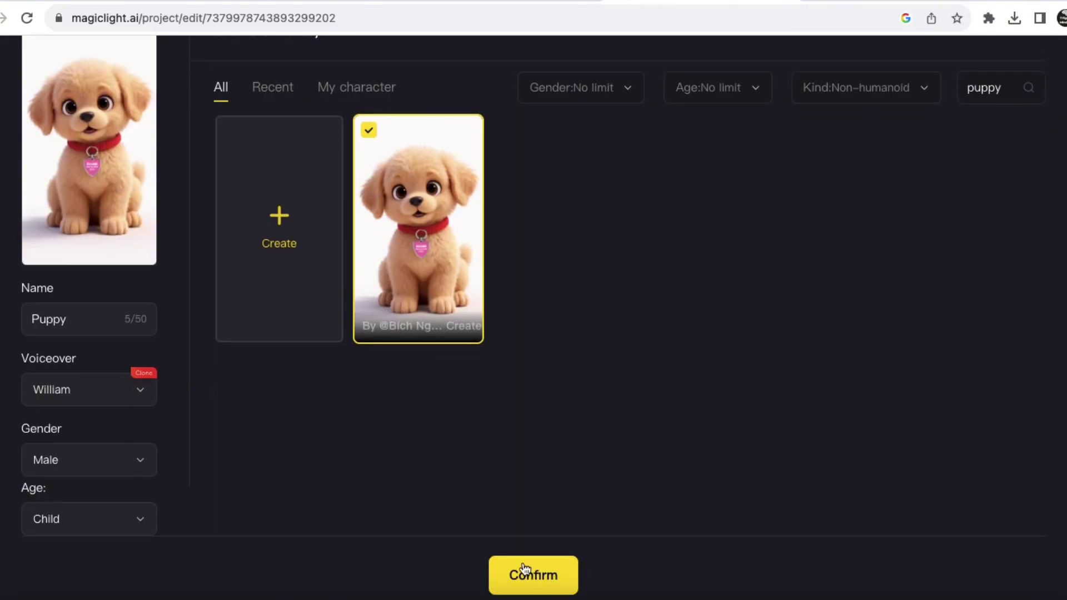
pyautogui.click(534, 575)
# Generate the storyboard from the completed cast and review the shot images from 01 through 09.
pyautogui.click(997, 75)
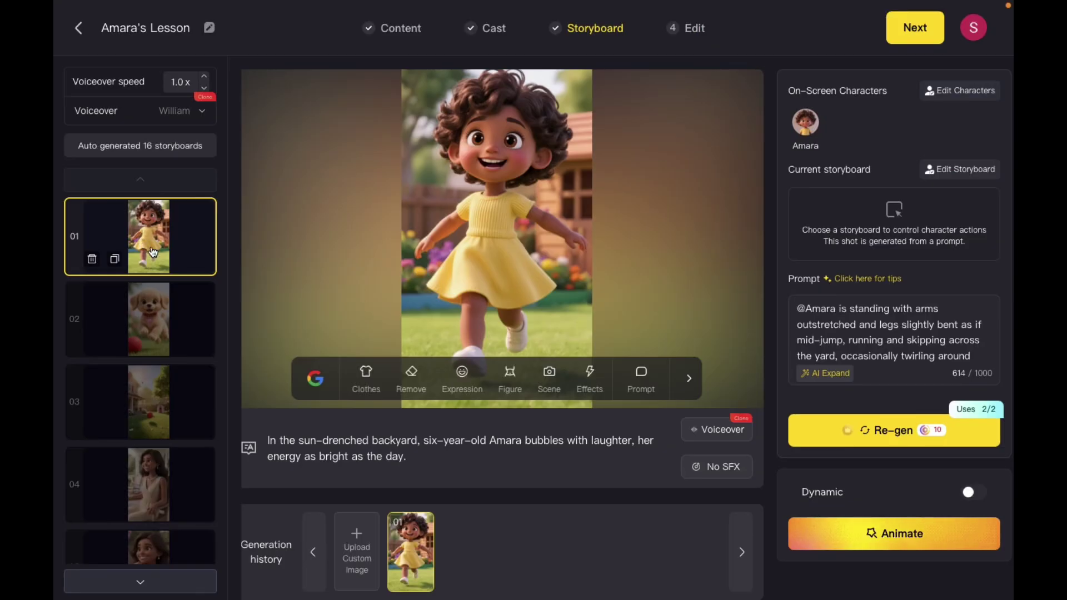
pyautogui.click(145, 324)
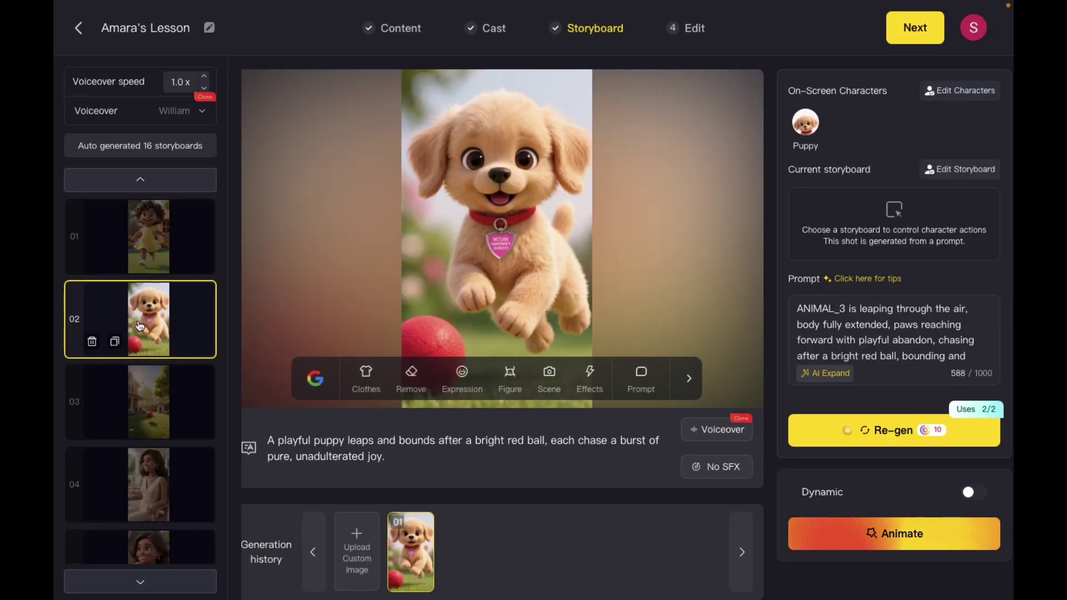
pyautogui.click(146, 417)
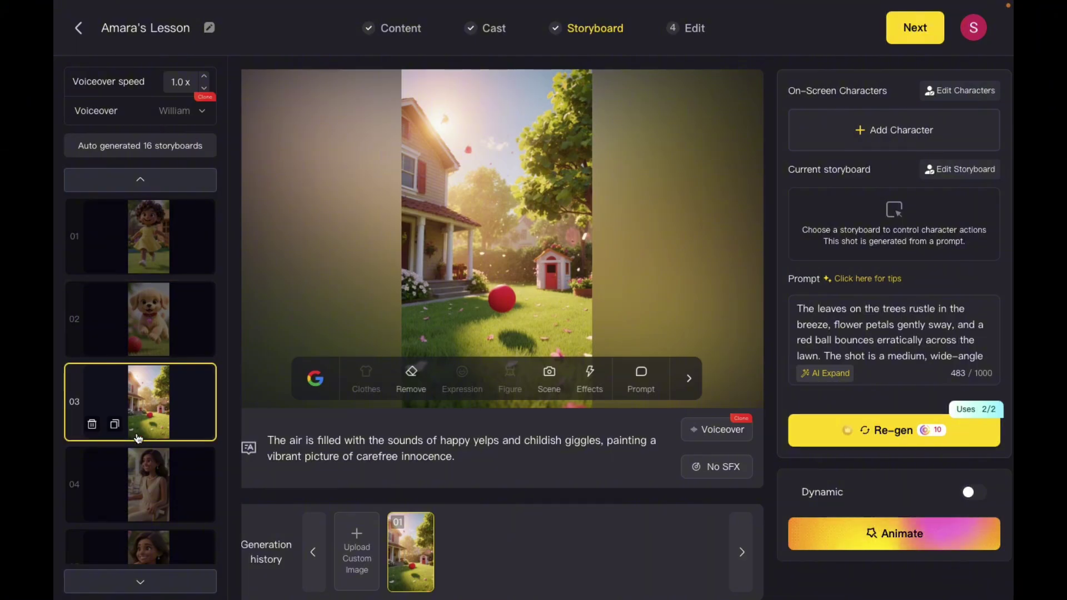
pyautogui.click(149, 483)
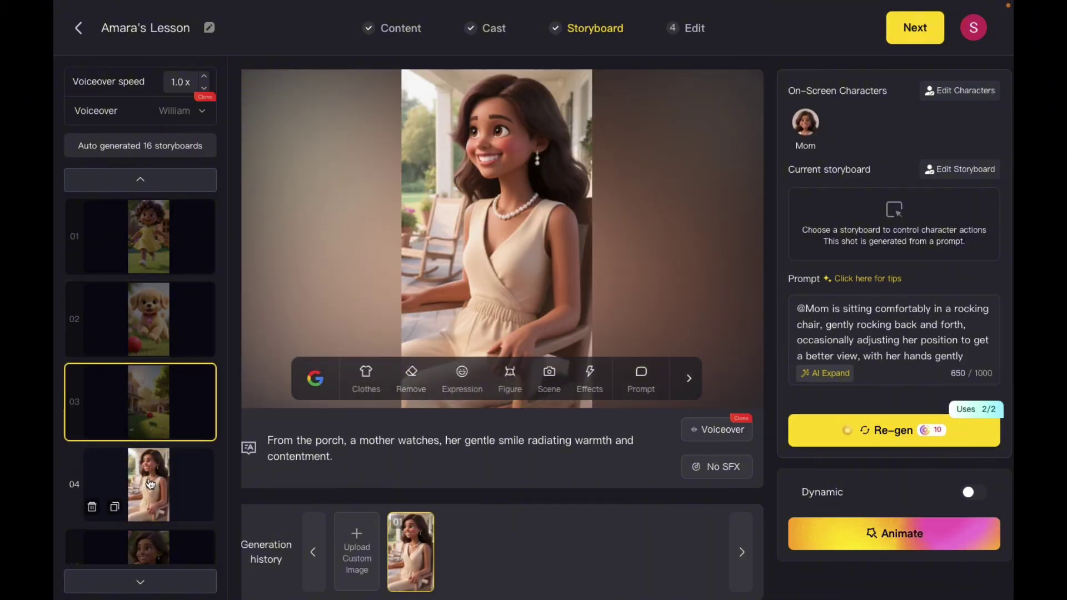
pyautogui.click(146, 548)
pyautogui.scroll(-3, 144, 478)
pyautogui.scroll(-3, 143, 477)
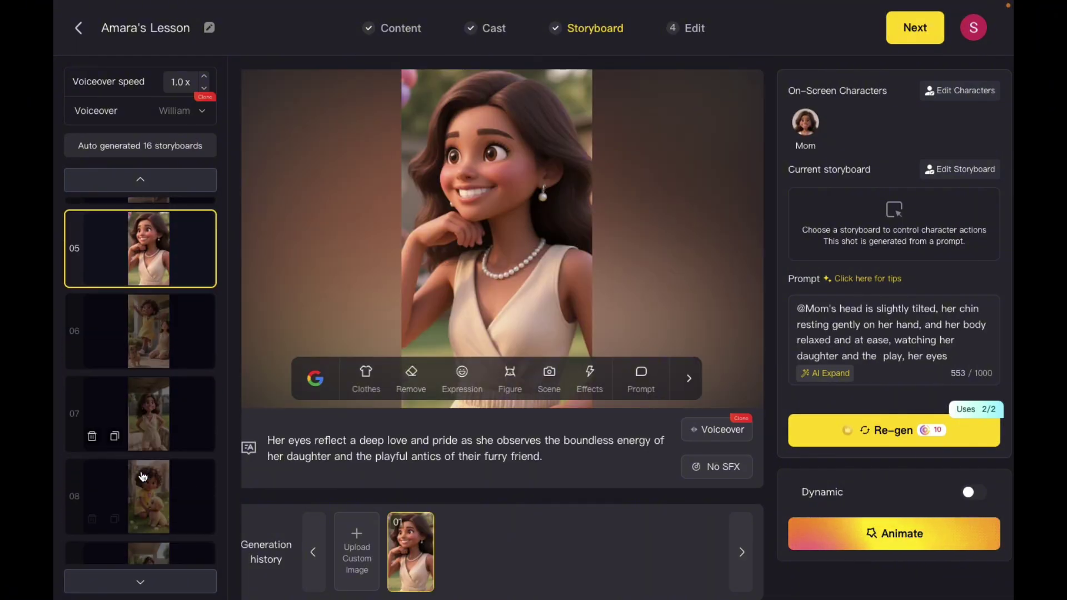
pyautogui.click(139, 453)
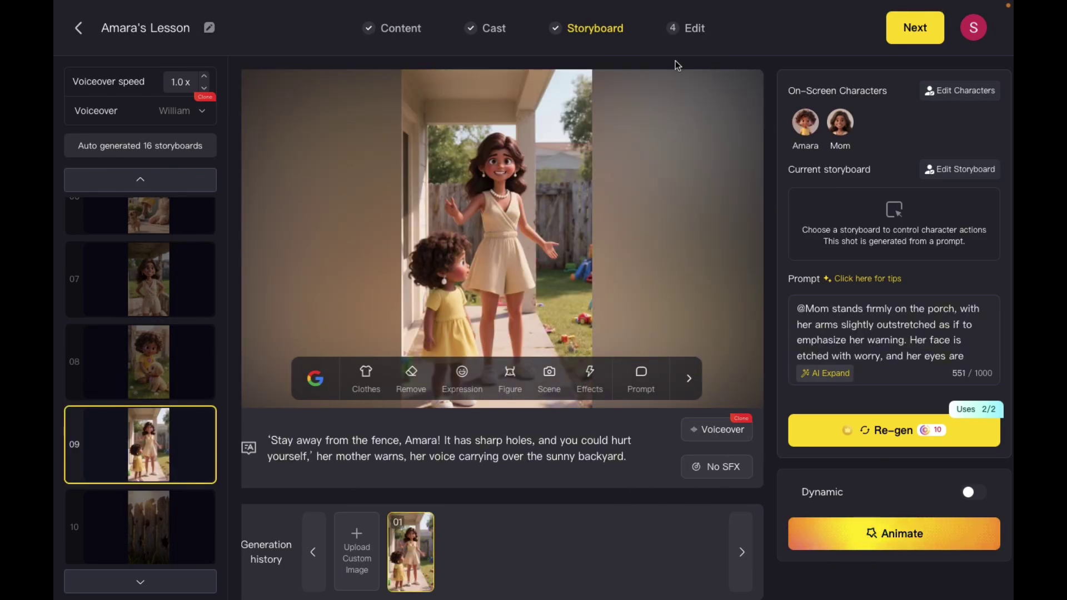
# Continue to the final edit stage and review the cover title styles and subtitle styles.
pyautogui.click(915, 27)
pyautogui.click(479, 420)
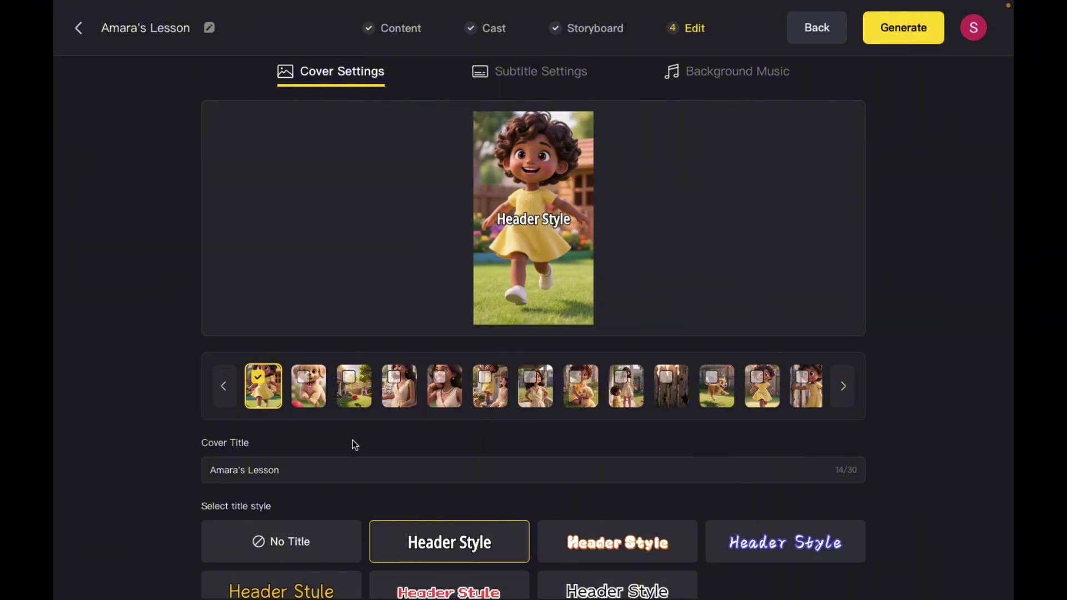
pyautogui.scroll(-1, 406, 461)
pyautogui.scroll(-1, 374, 386)
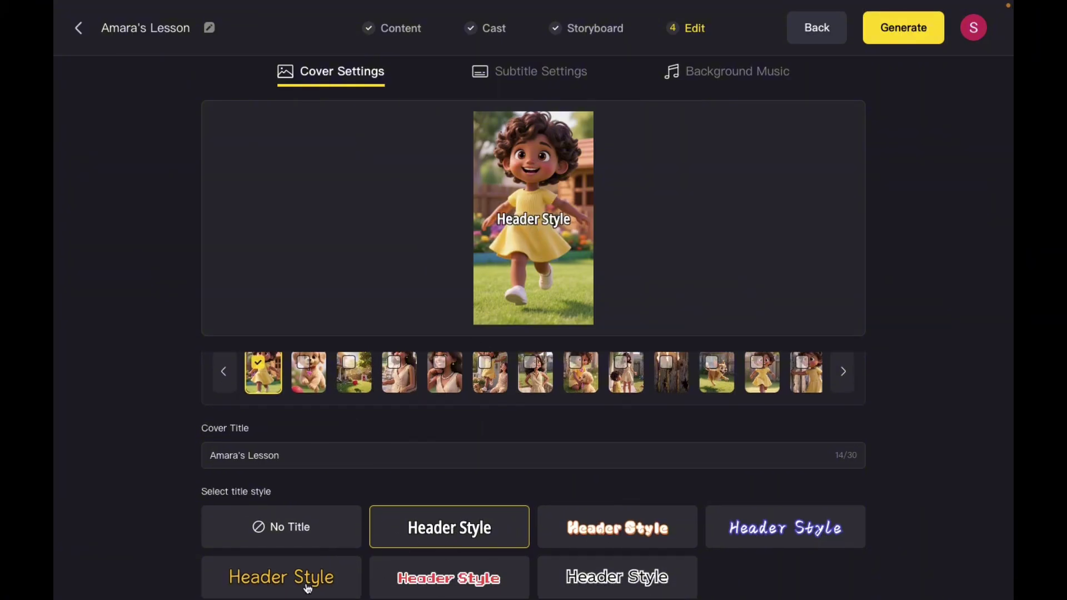
pyautogui.click(531, 84)
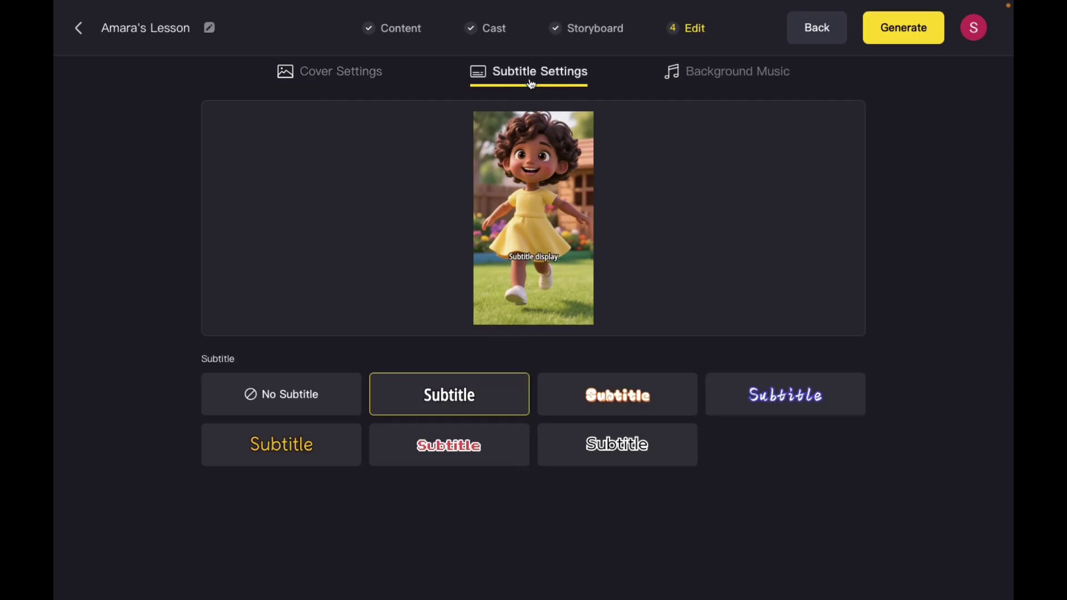
# Apply Creme Brulee as background music and generate the video in 9:16 ratio at Standard (720p) resolution.
pyautogui.click(724, 75)
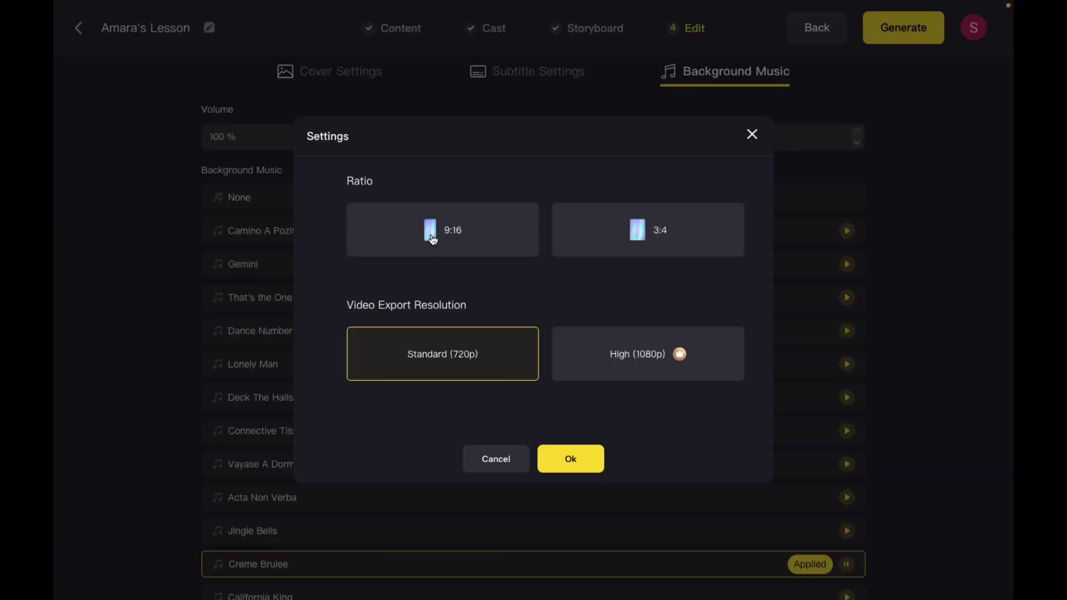
pyautogui.click(433, 240)
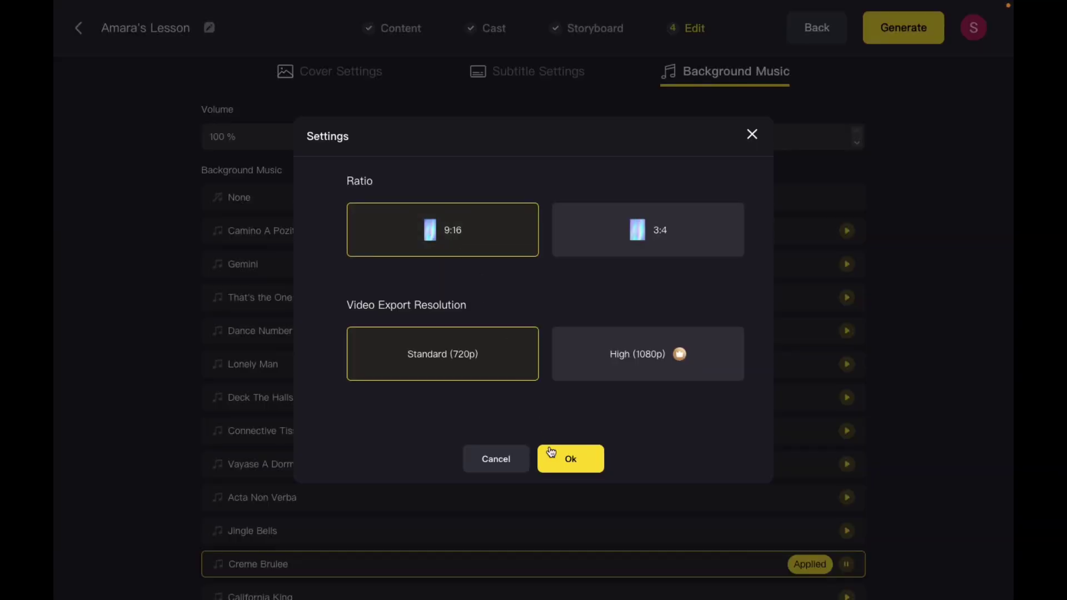
pyautogui.click(568, 467)
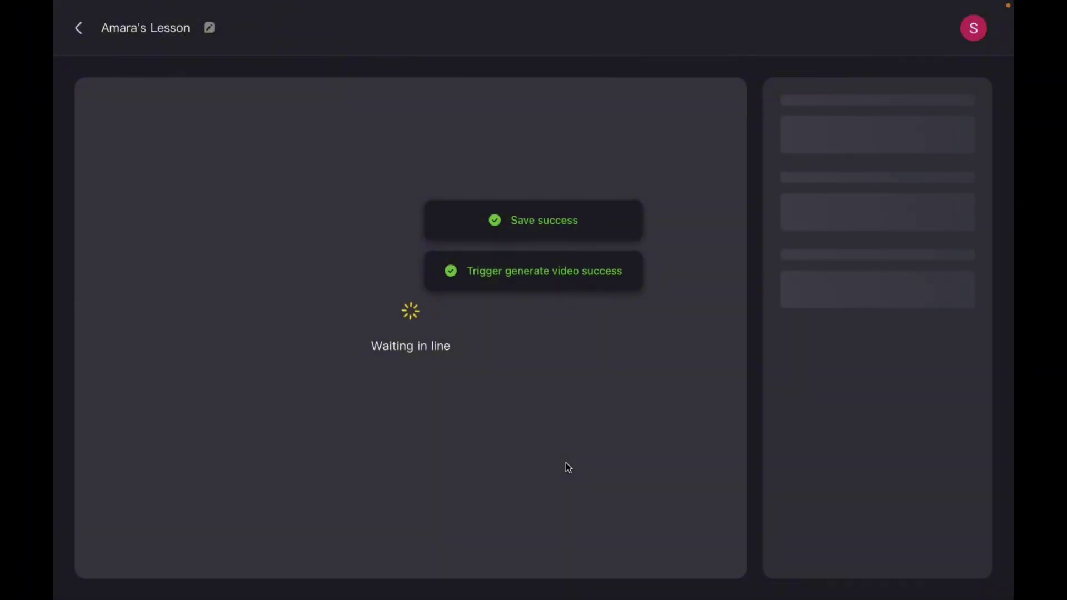